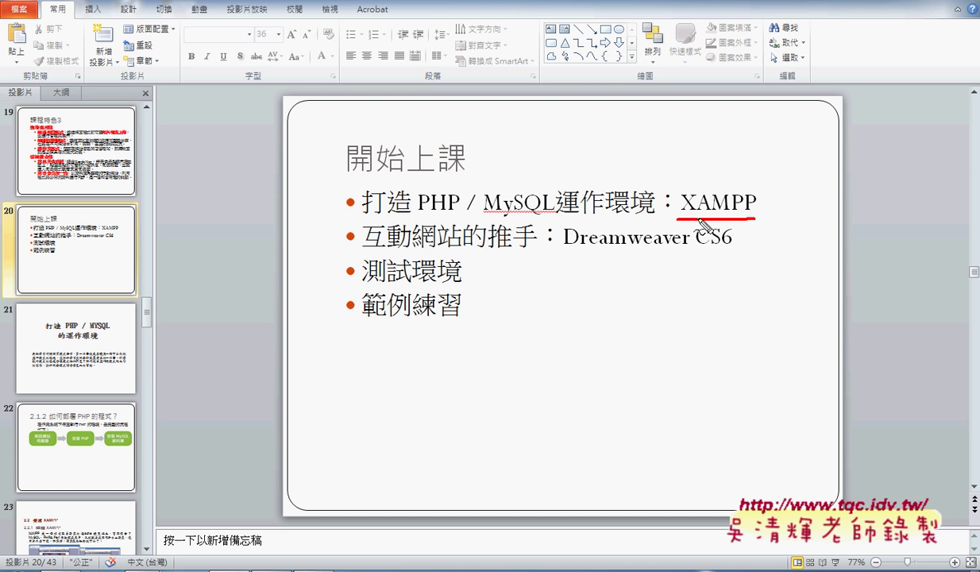
# - Underline and circle XAMPP in the slide's first bullet with the red pen, and clear the marks
pyautogui.moveTo(685, 215); pyautogui.dragTo(751, 213)
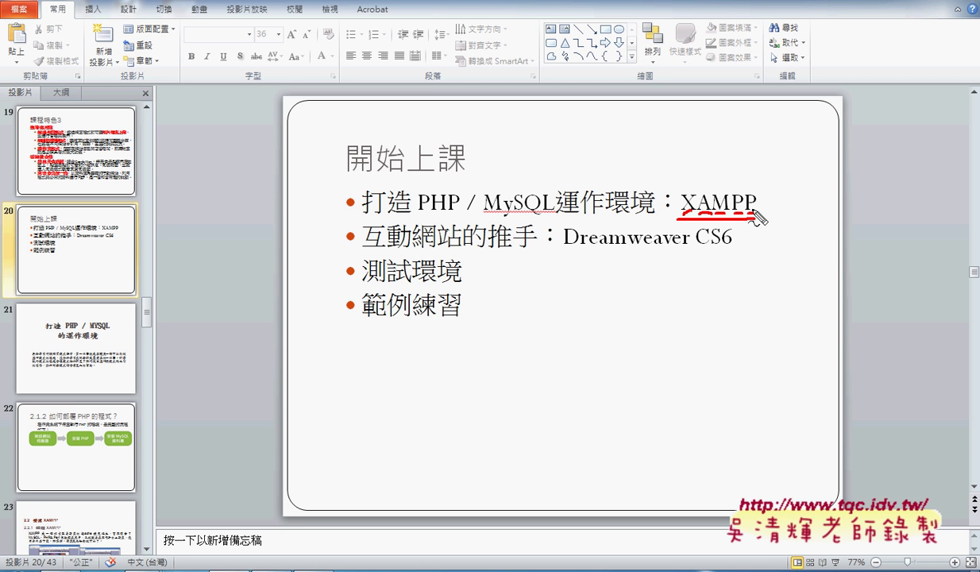
pyautogui.moveTo(693, 219)
pyautogui.mouseDown()
pyautogui.moveTo(669, 220)
pyautogui.moveTo(652, 197)
pyautogui.moveTo(709, 202)
pyautogui.moveTo(694, 219)
pyautogui.mouseUp()
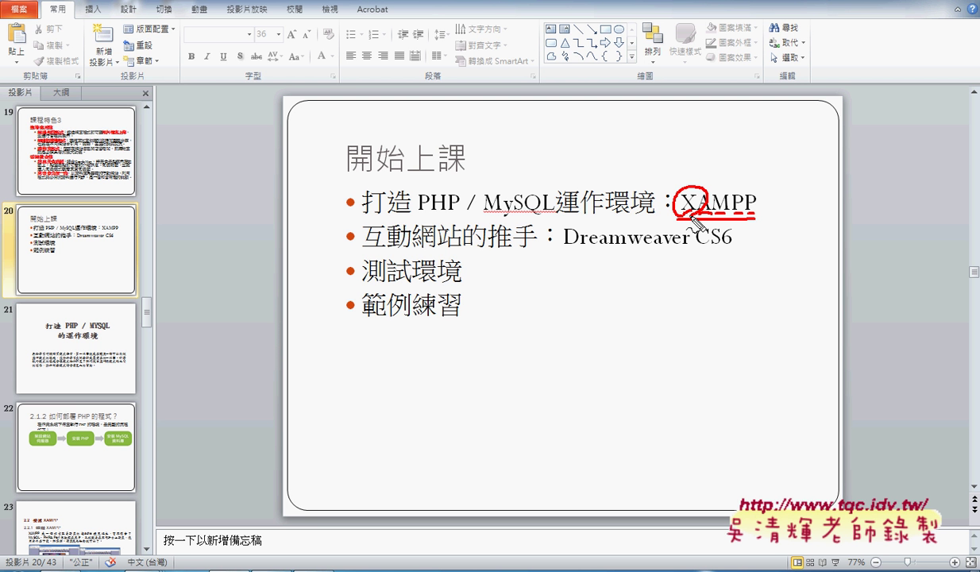
pyautogui.moveTo(691, 216)
pyautogui.mouseDown()
pyautogui.moveTo(669, 218)
pyautogui.moveTo(673, 197)
pyautogui.moveTo(711, 218)
pyautogui.mouseUp()
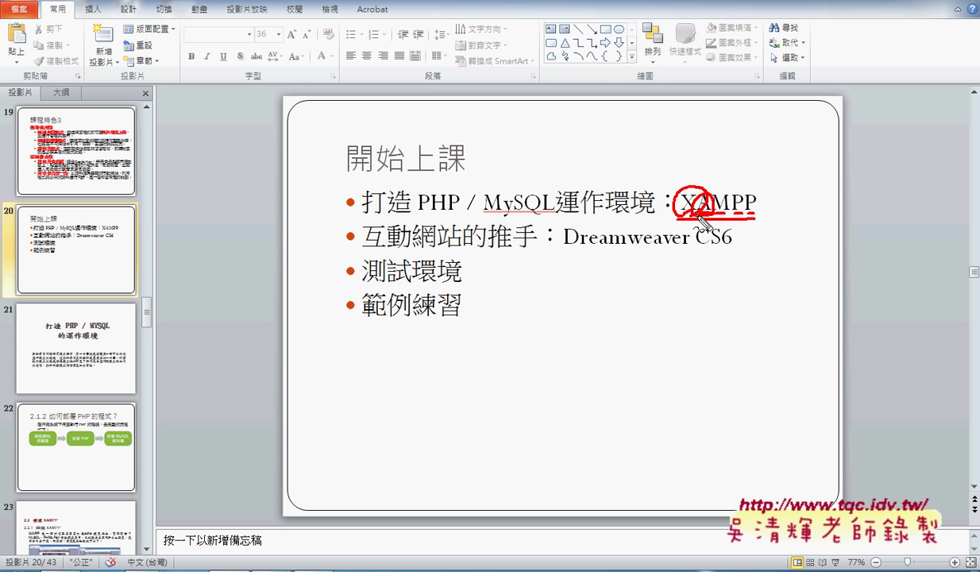
pyautogui.press('Escape')
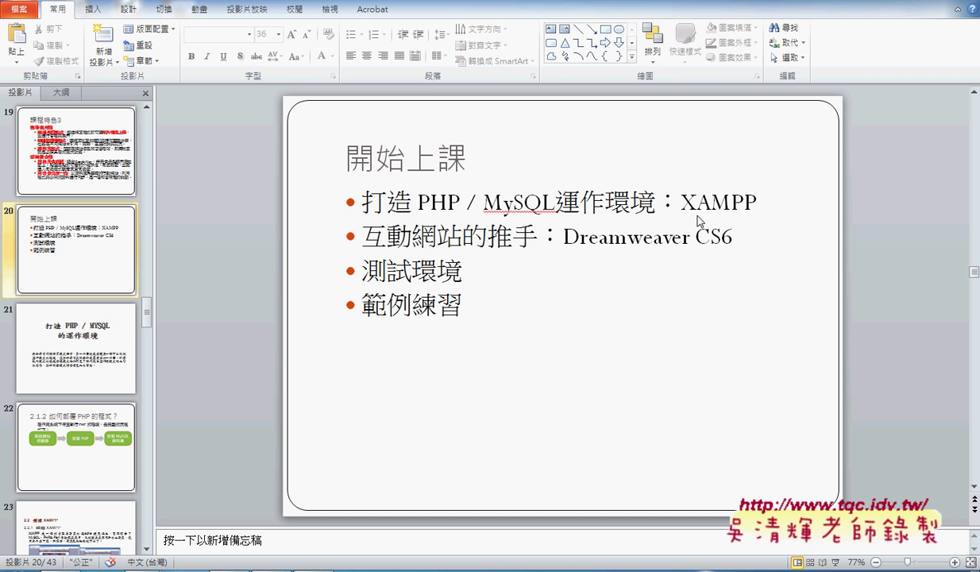
# - Select the word XAMPP in the first bullet of the slide
pyautogui.click(691, 200)
pyautogui.moveTo(714, 203); pyautogui.dragTo(741, 197)
pyautogui.click(736, 202)
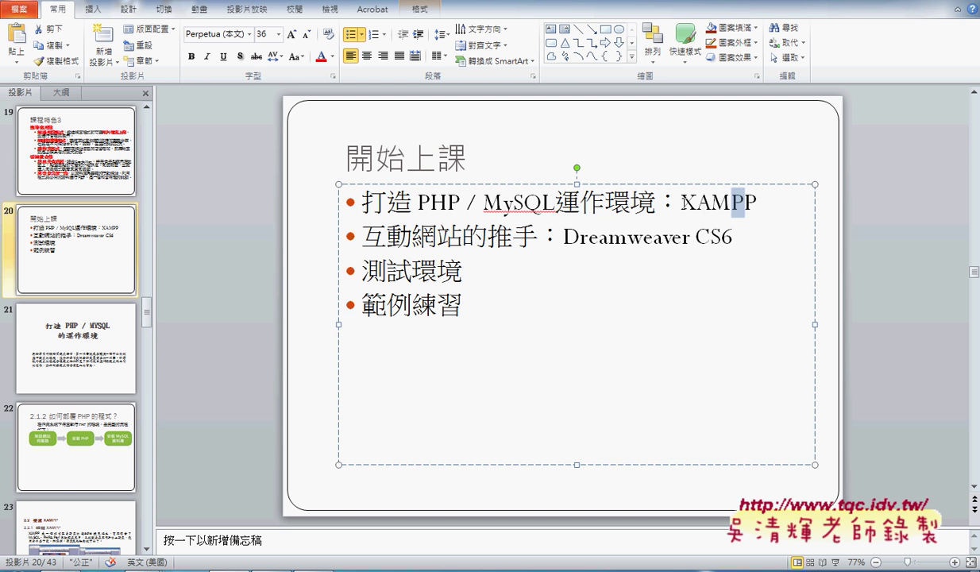
pyautogui.moveTo(683, 202); pyautogui.dragTo(759, 205)
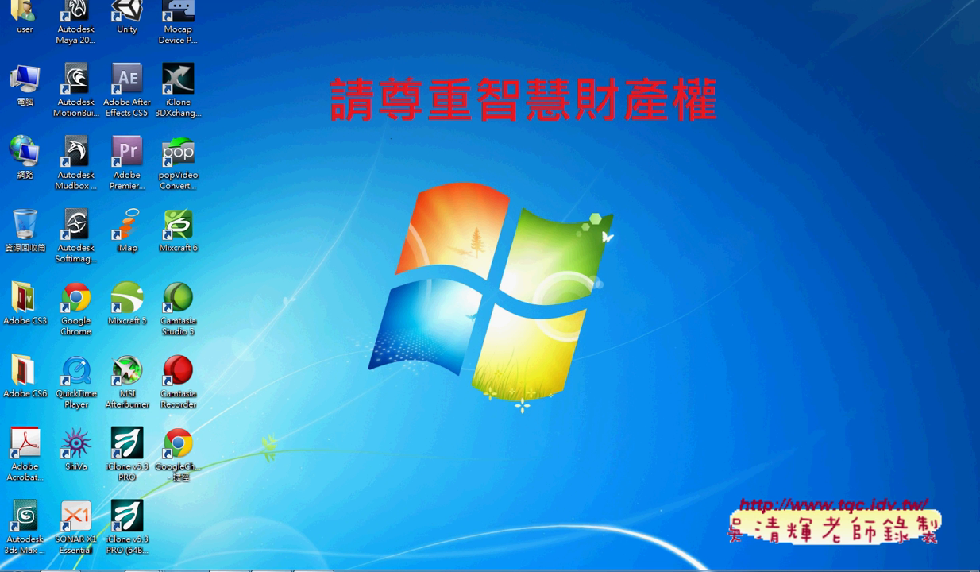
# - Switch to the Downloads folder, mark the 7-Zip extract-here option for XAMPP563(PHP運作環境) in red, and dismiss it without extracting
pyautogui.moveTo(291, 558)
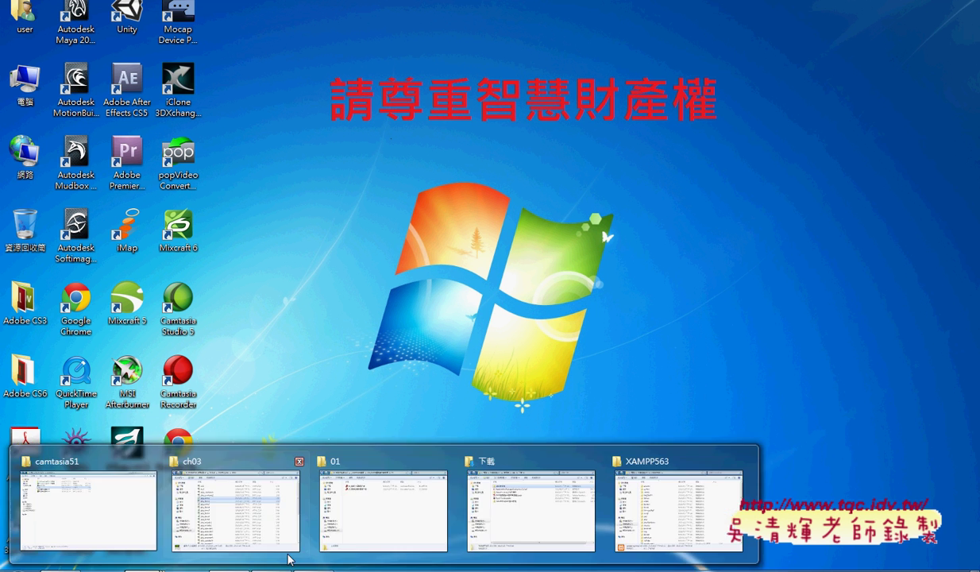
pyautogui.click(556, 510)
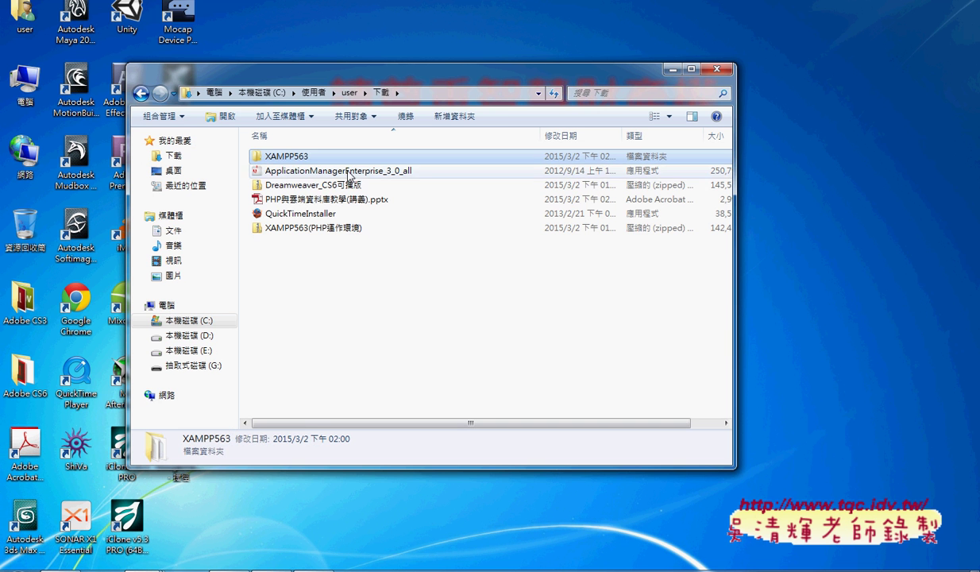
pyautogui.rightClick(295, 228)
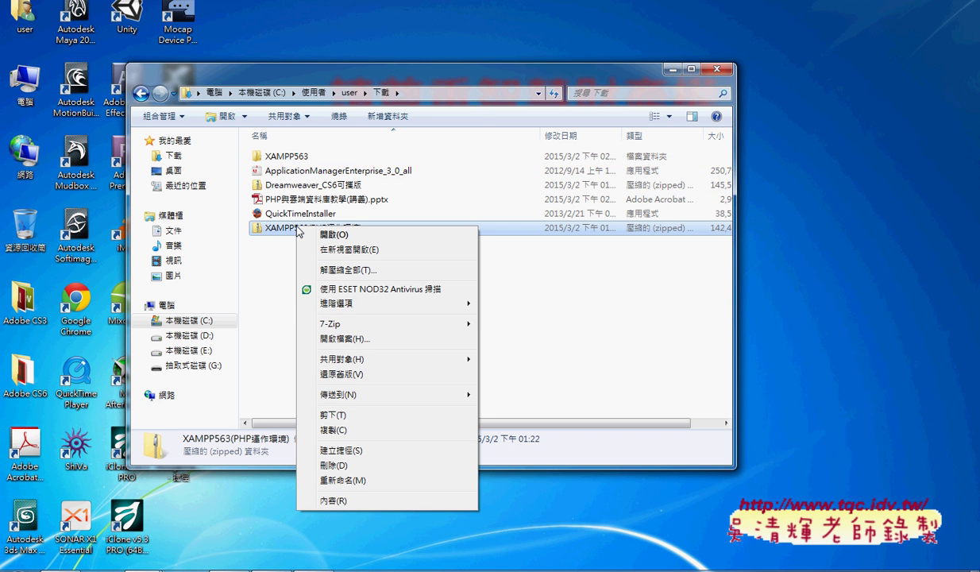
pyautogui.moveTo(344, 326)
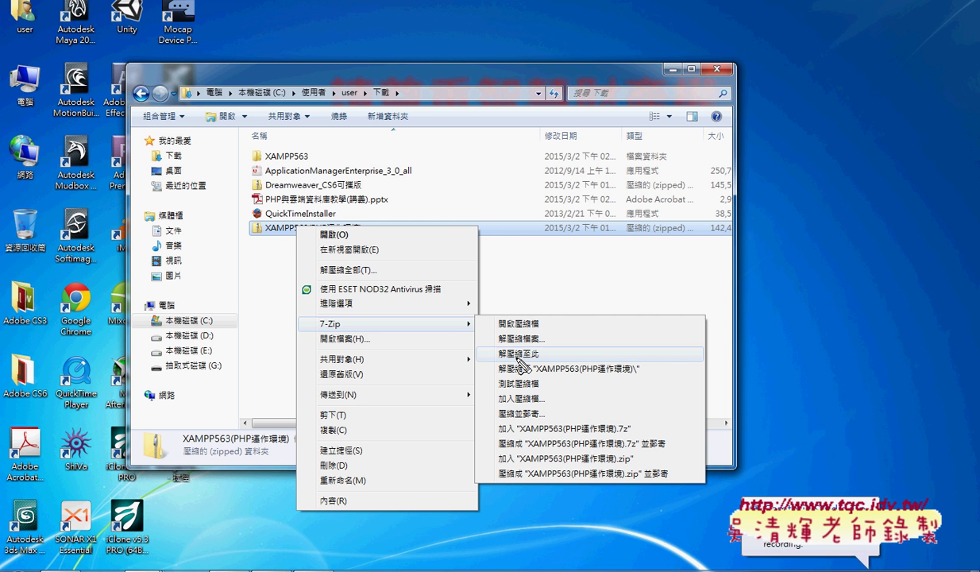
pyautogui.moveTo(311, 332)
pyautogui.mouseDown()
pyautogui.moveTo(305, 310)
pyautogui.moveTo(345, 322)
pyautogui.moveTo(341, 340)
pyautogui.mouseUp()
pyautogui.moveTo(524, 370)
pyautogui.mouseDown()
pyautogui.moveTo(475, 359)
pyautogui.moveTo(534, 340)
pyautogui.moveTo(515, 367)
pyautogui.moveTo(535, 347)
pyautogui.moveTo(549, 302)
pyautogui.moveTo(314, 161)
pyautogui.moveTo(243, 163)
pyautogui.moveTo(253, 144)
pyautogui.moveTo(330, 155)
pyautogui.mouseUp()
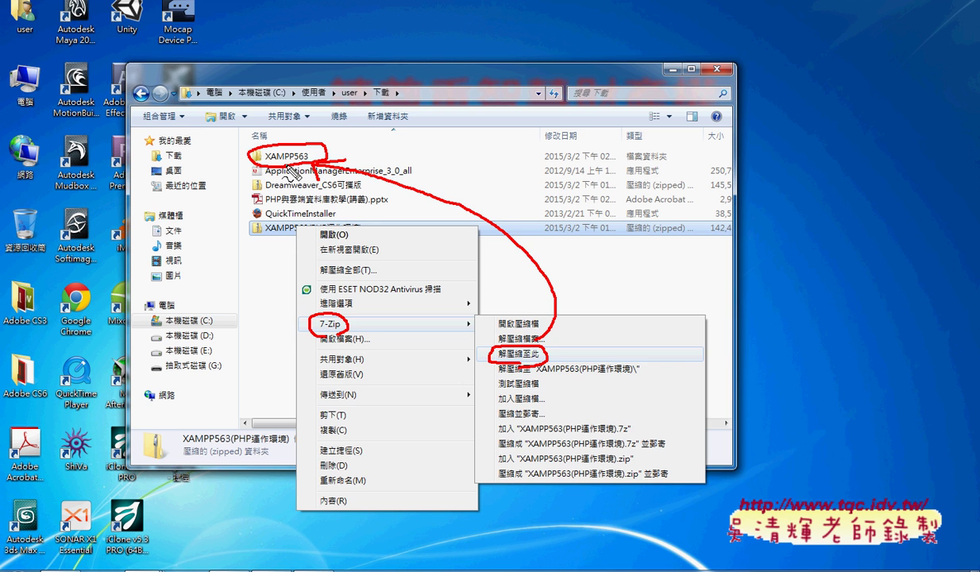
pyautogui.press('Escape')
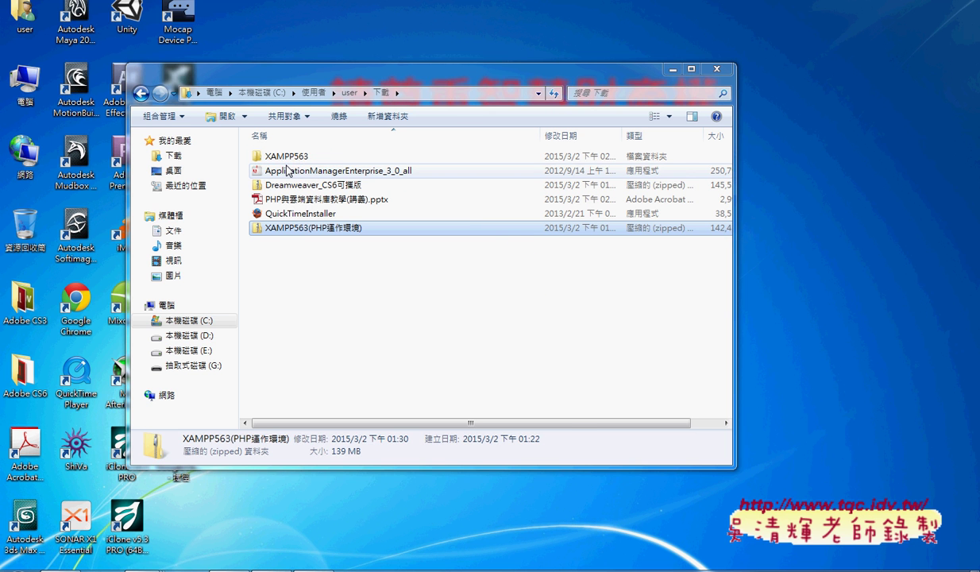
# - Copy the extracted XAMPP563 folder from Downloads
pyautogui.click(289, 157)
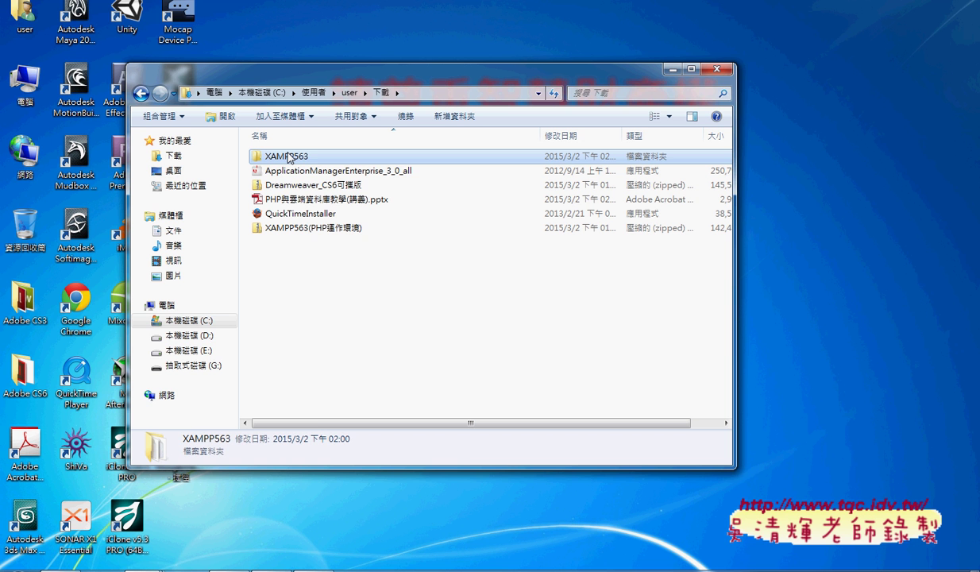
pyautogui.rightClick(289, 158)
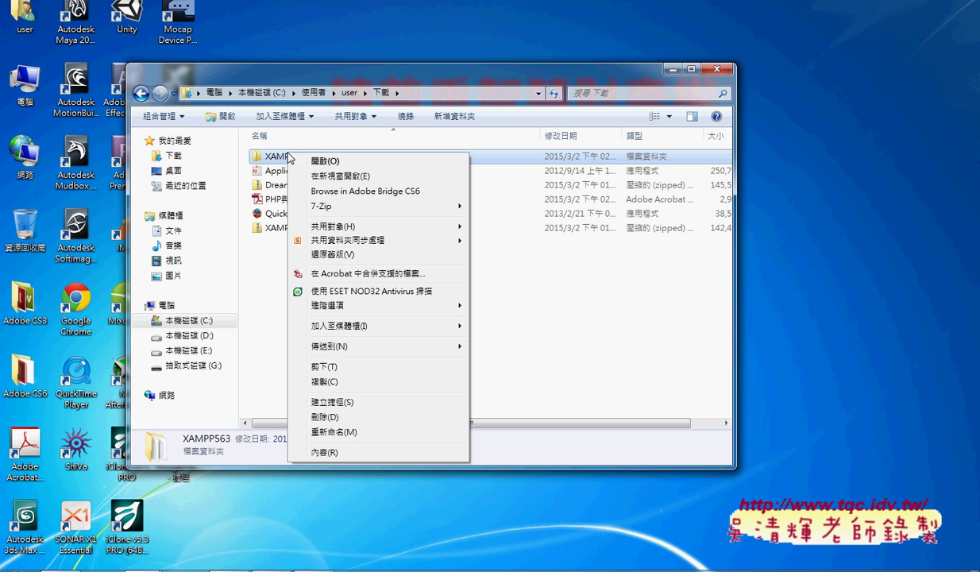
pyautogui.click(331, 382)
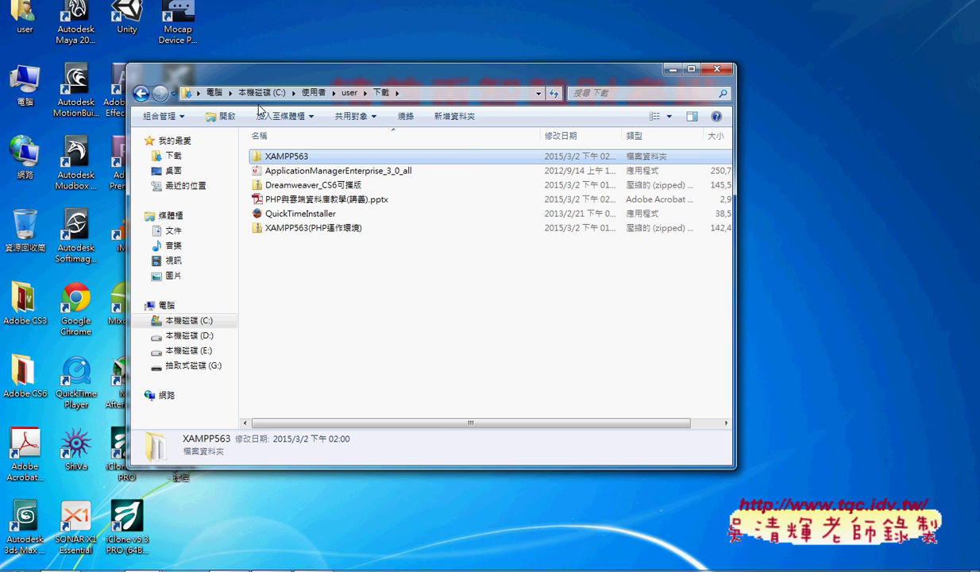
# - Open the XAMPP563 folder on drive D and enlarge the window to show the files at the end of the list
pyautogui.click(213, 92)
pyautogui.doubleClick(448, 170)
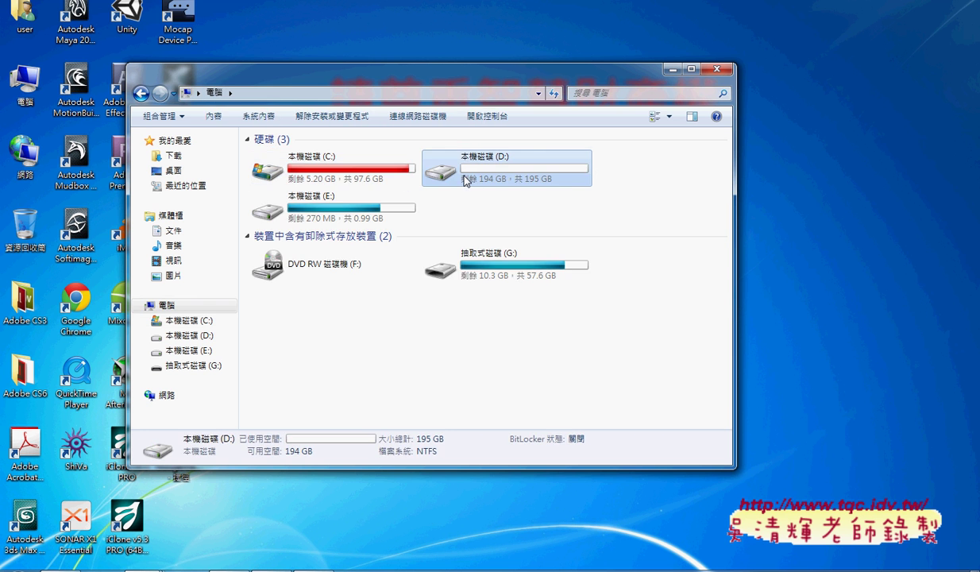
pyautogui.click(296, 162)
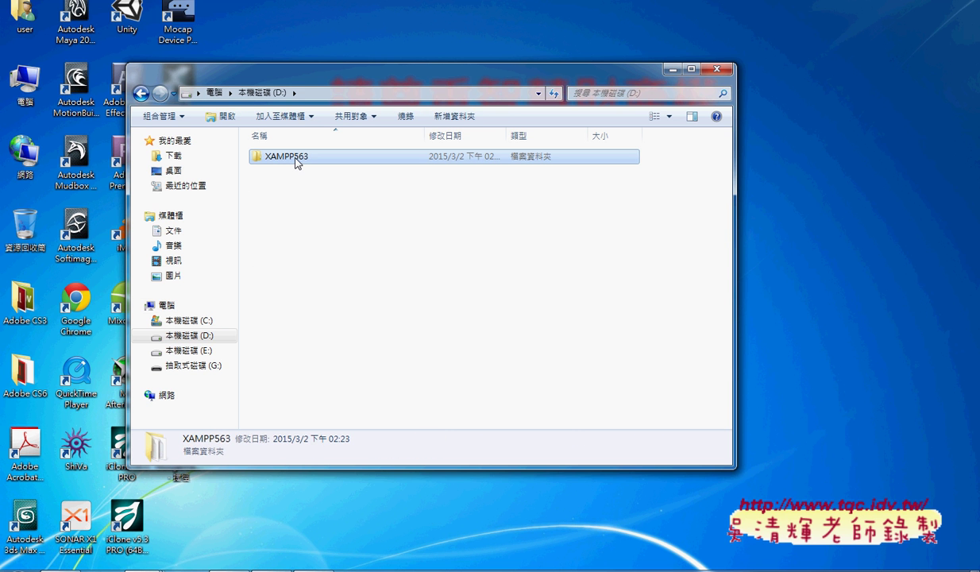
pyautogui.rightClick(311, 192)
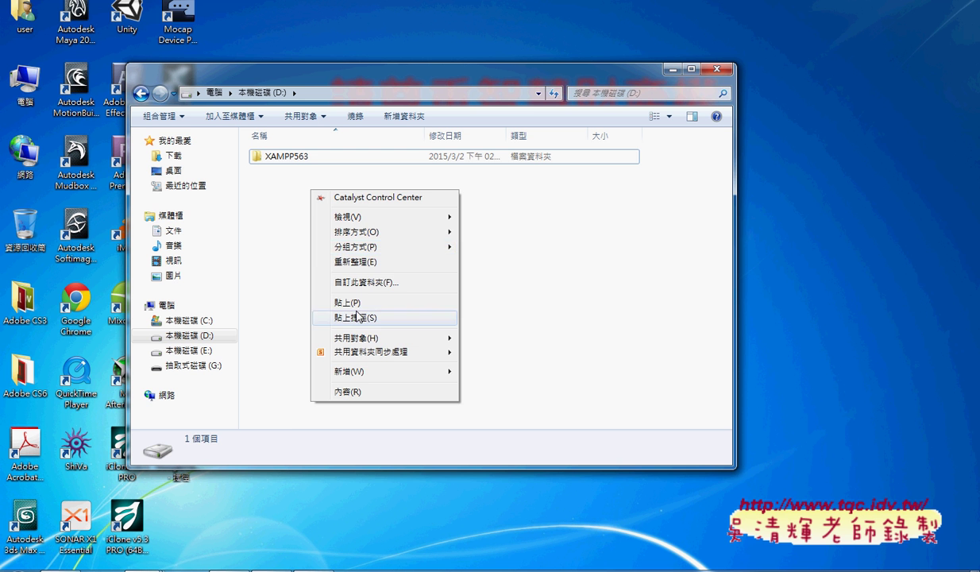
pyautogui.doubleClick(290, 158)
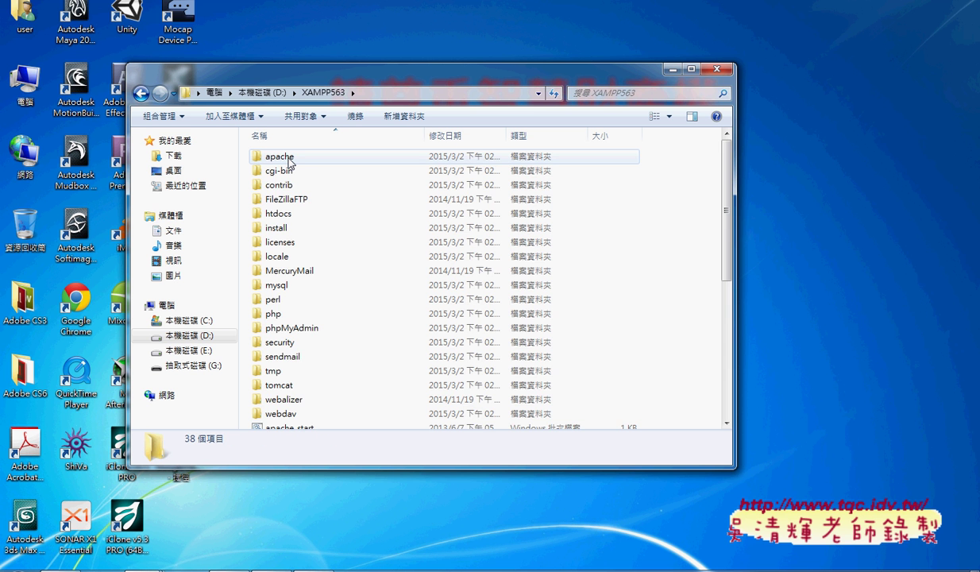
pyautogui.scroll(-4, 289, 159)
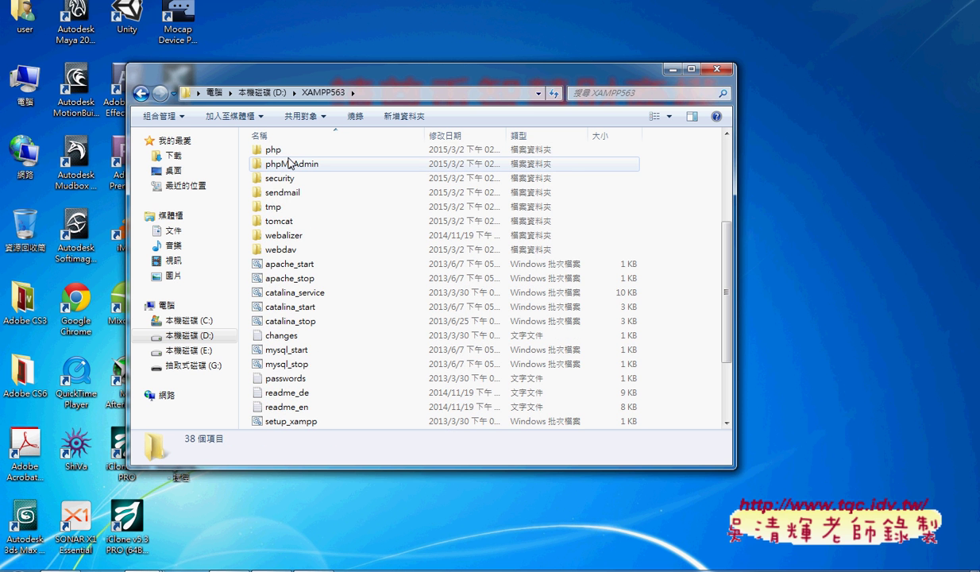
pyautogui.scroll(-2, 290, 163)
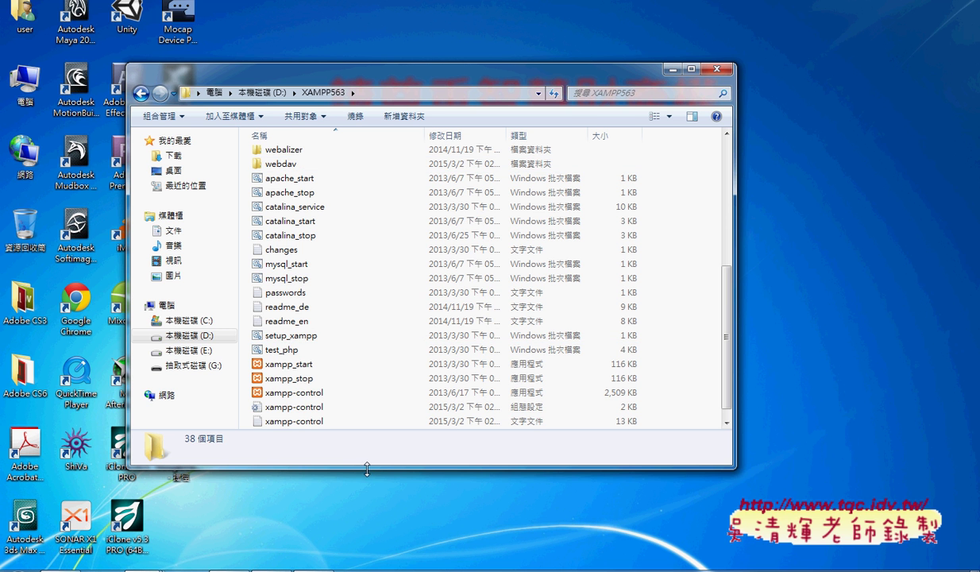
pyautogui.moveTo(361, 469); pyautogui.dragTo(360, 506)
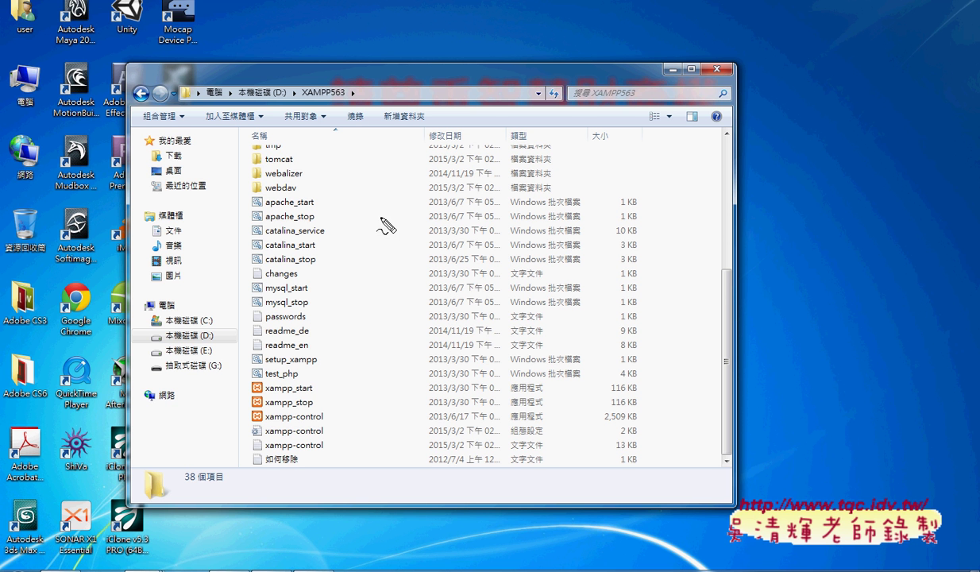
# - Mark the D:\XAMPP563 path and the setup_xampp file in red with an arrow between them, and clear the marks
pyautogui.moveTo(248, 102)
pyautogui.mouseDown()
pyautogui.moveTo(350, 101)
pyautogui.moveTo(314, 79)
pyautogui.moveTo(292, 102)
pyautogui.moveTo(349, 93)
pyautogui.mouseUp()
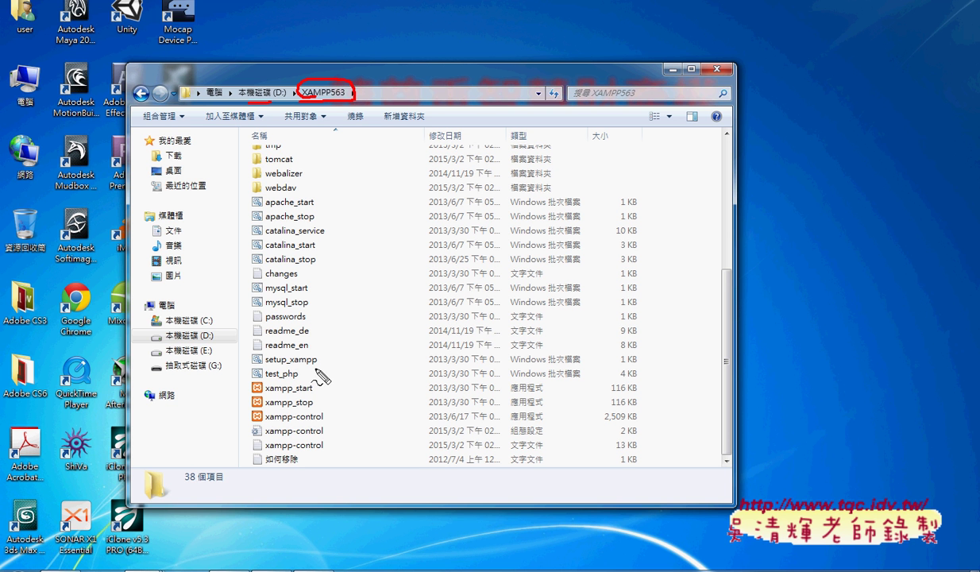
pyautogui.moveTo(316, 368)
pyautogui.mouseDown()
pyautogui.moveTo(238, 367)
pyautogui.moveTo(239, 354)
pyautogui.moveTo(332, 349)
pyautogui.moveTo(334, 367)
pyautogui.moveTo(306, 370)
pyautogui.mouseUp()
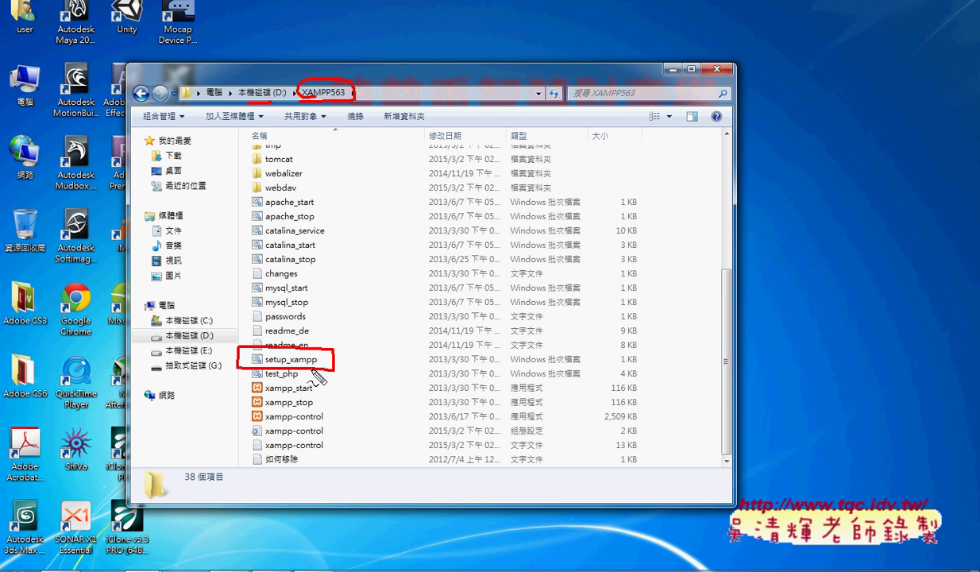
pyautogui.moveTo(324, 111)
pyautogui.mouseDown()
pyautogui.moveTo(334, 163)
pyautogui.moveTo(266, 258)
pyautogui.moveTo(261, 321)
pyautogui.moveTo(274, 342)
pyautogui.moveTo(279, 320)
pyautogui.mouseUp()
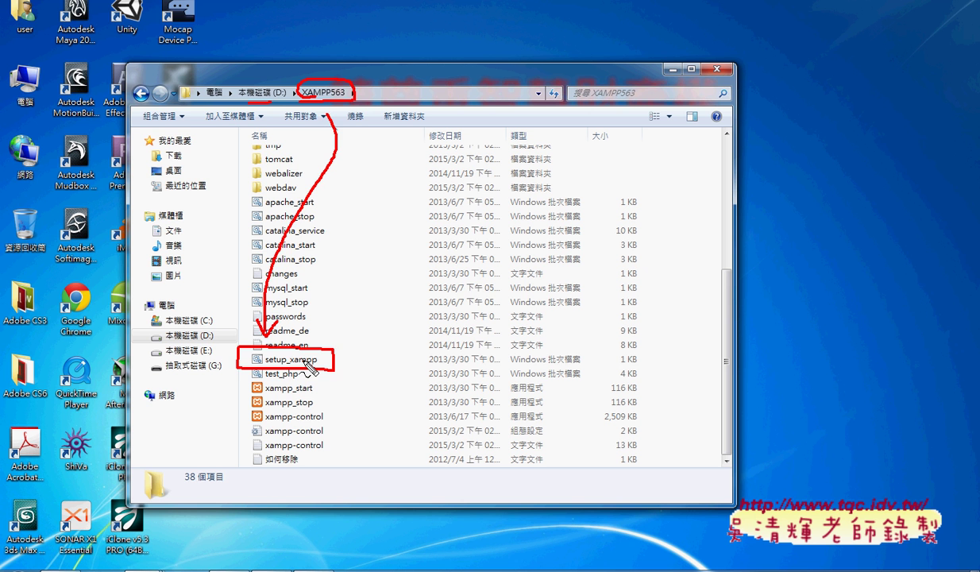
pyautogui.press('Escape')
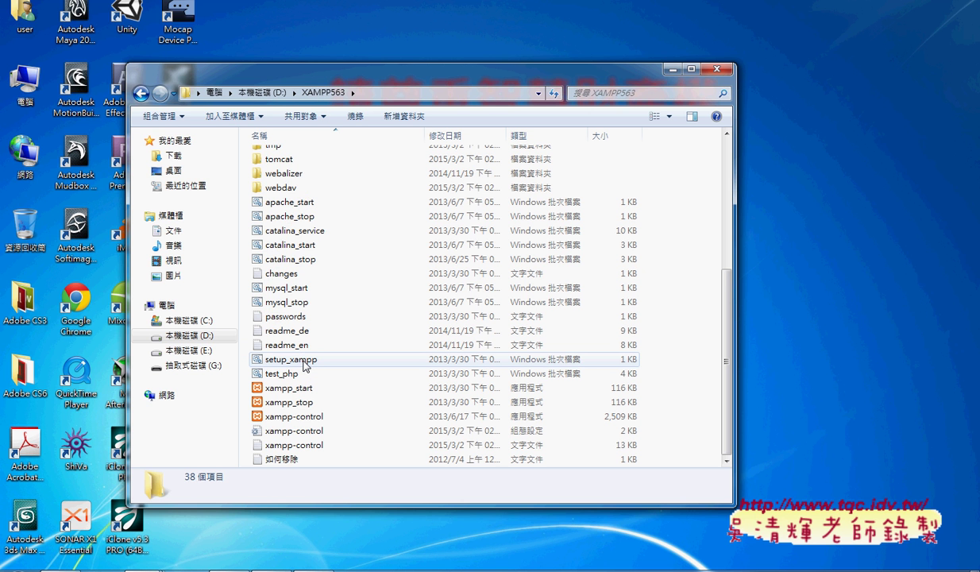
# - Run the setup_xampp batch file and dismiss its console window
pyautogui.doubleClick(305, 363)
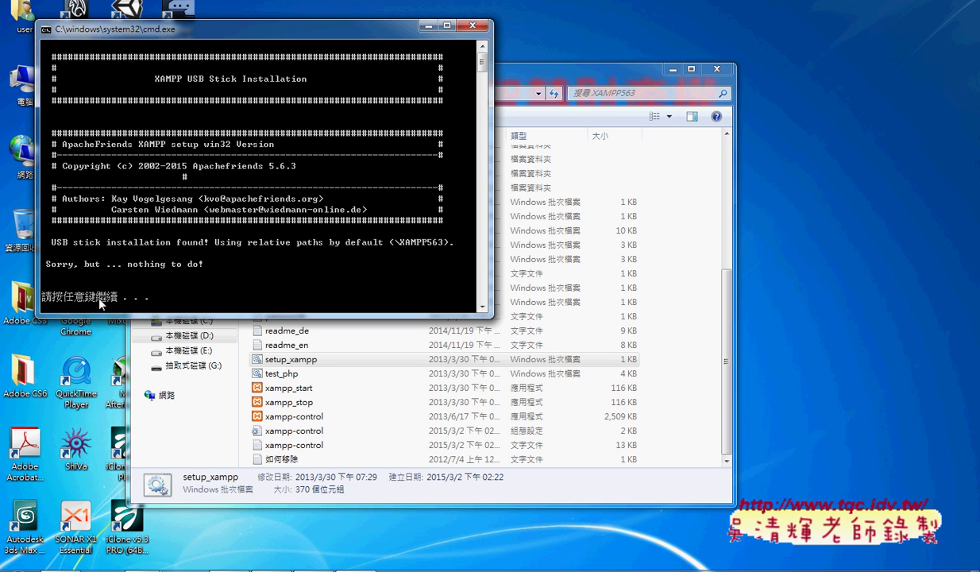
pyautogui.press('Return')
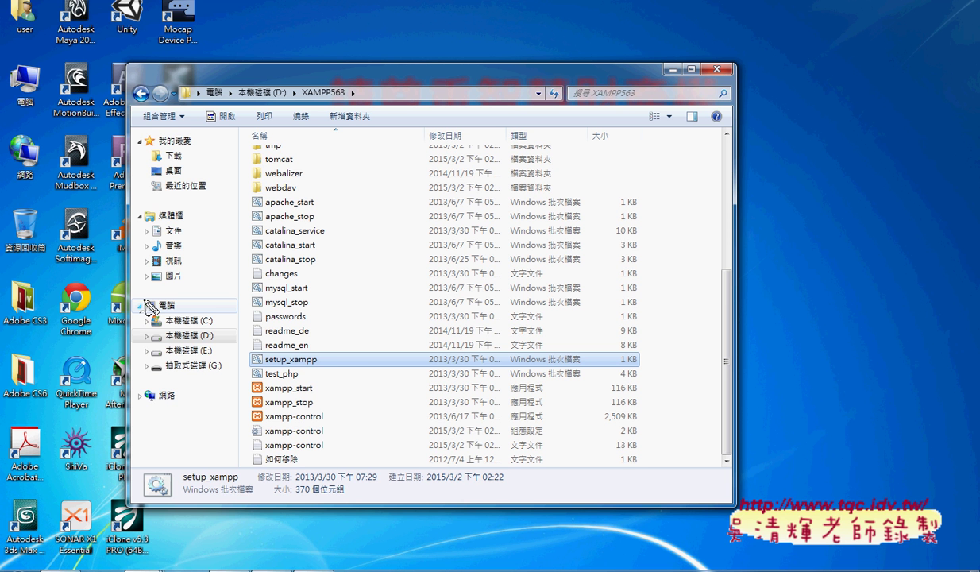
# - Circle setup_xampp, draw an arrow to a box around the xampp-control application, and clear the marks
pyautogui.moveTo(317, 367)
pyautogui.mouseDown()
pyautogui.moveTo(247, 356)
pyautogui.moveTo(325, 363)
pyautogui.mouseUp()
pyautogui.moveTo(245, 349)
pyautogui.mouseDown()
pyautogui.moveTo(191, 347)
pyautogui.moveTo(171, 397)
pyautogui.moveTo(215, 417)
pyautogui.moveTo(246, 418)
pyautogui.moveTo(226, 433)
pyautogui.moveTo(325, 427)
pyautogui.moveTo(327, 410)
pyautogui.moveTo(262, 408)
pyautogui.moveTo(247, 425)
pyautogui.mouseUp()
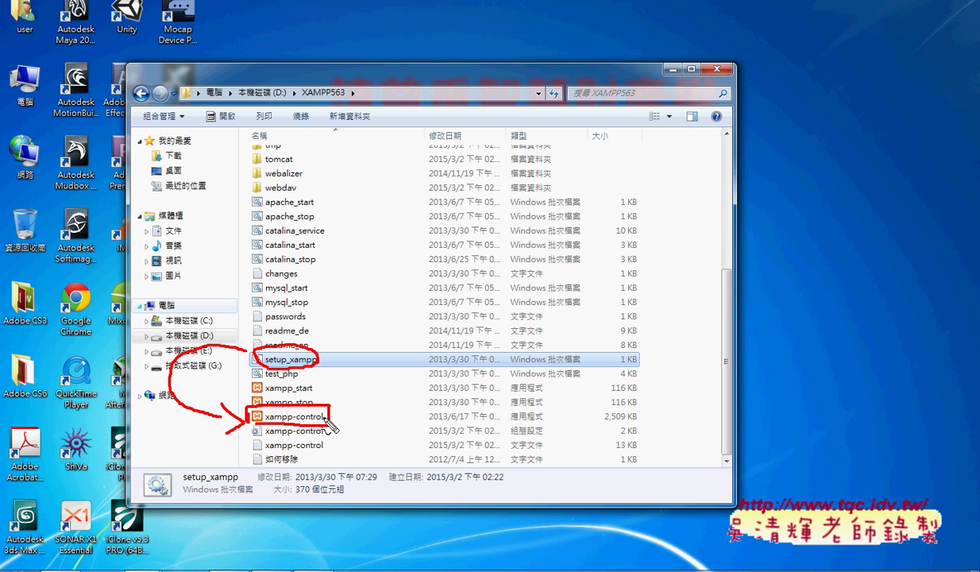
pyautogui.press('Escape')
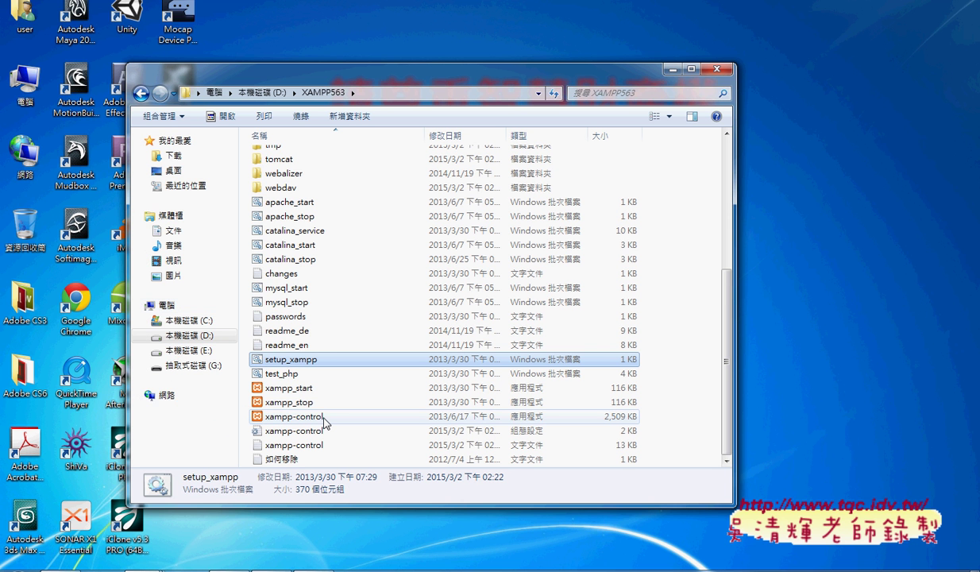
# - Select the xampp-control application and quit its instance already running in the notification area
pyautogui.click(322, 417)
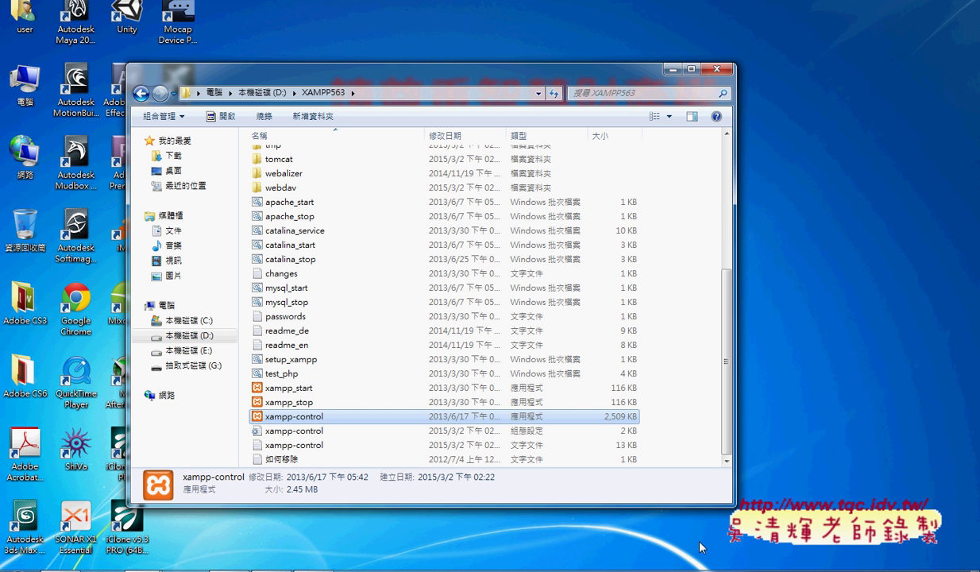
pyautogui.click(854, 570)
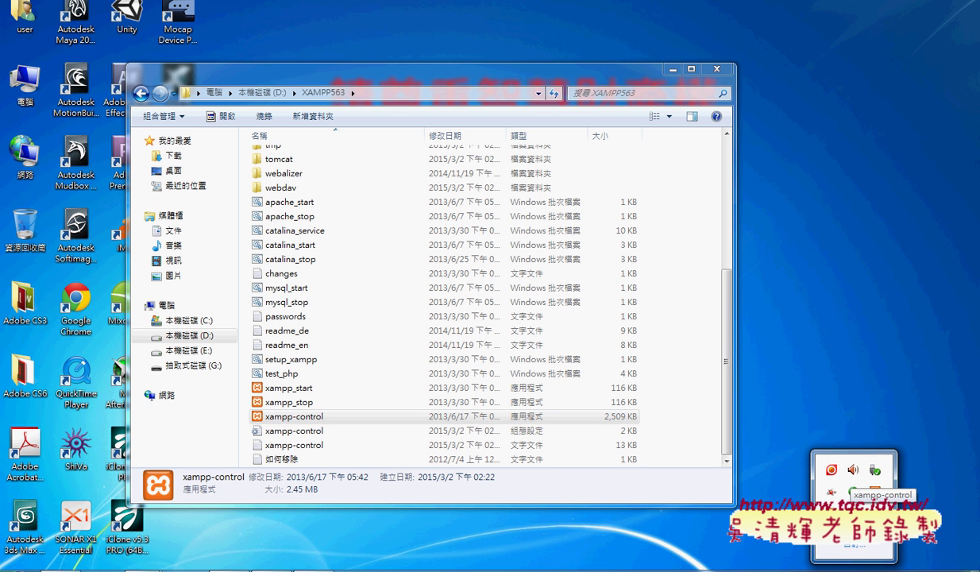
pyautogui.rightClick(875, 491)
pyautogui.click(877, 491)
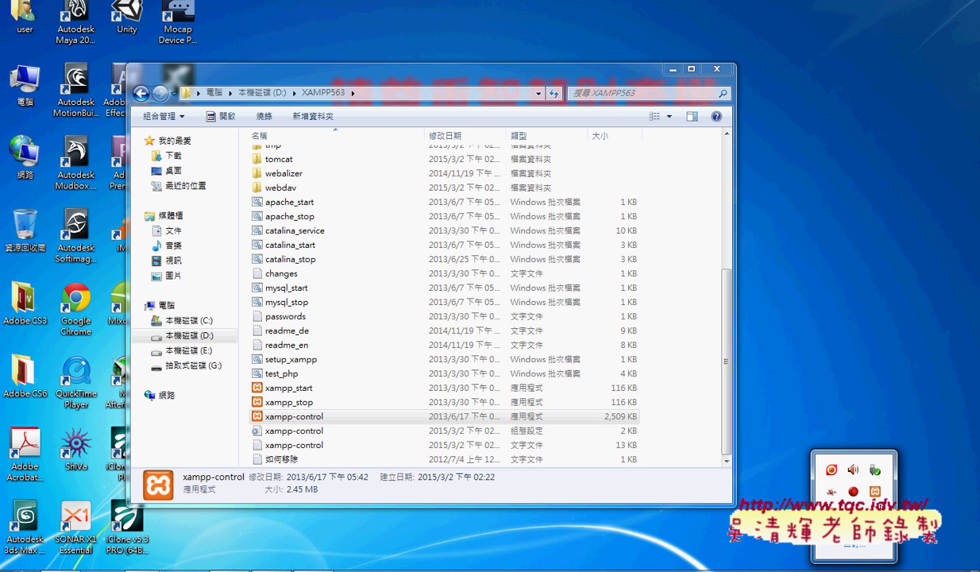
pyautogui.rightClick(877, 492)
pyautogui.click(910, 474)
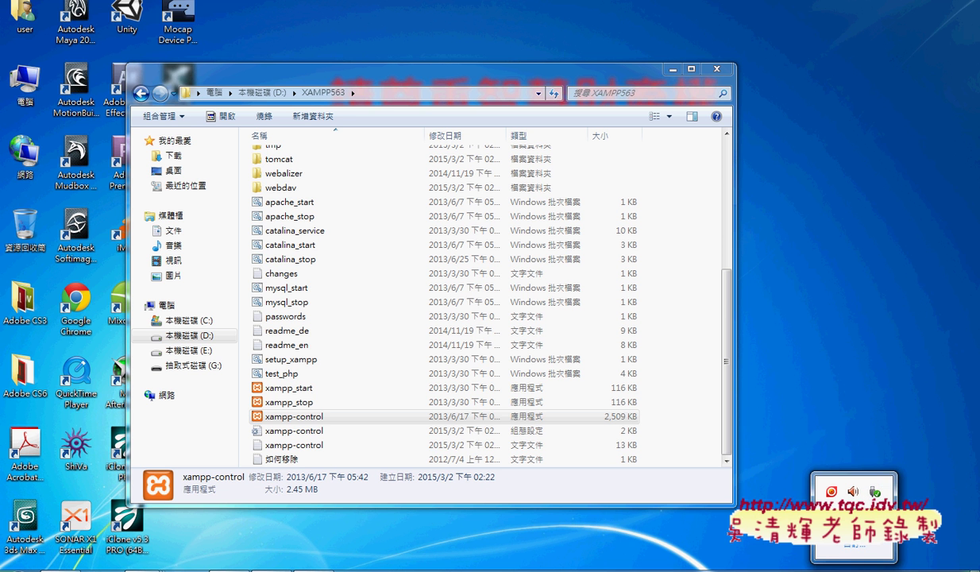
pyautogui.rightClick(833, 492)
pyautogui.click(703, 532)
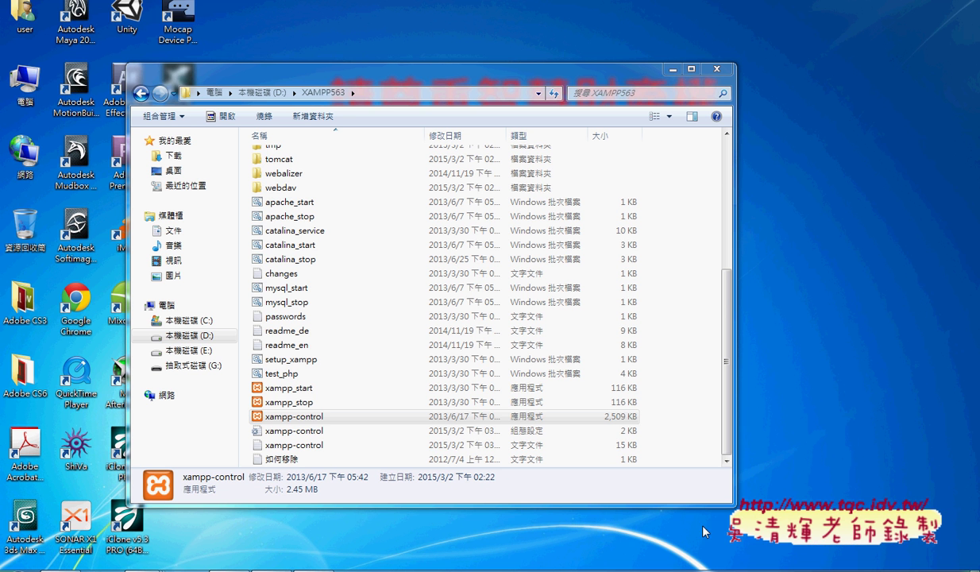
# - Launch the xampp-control application, mark the Apache and MySQL modules and their Start actions in red, and clear the marks
pyautogui.doubleClick(305, 417)
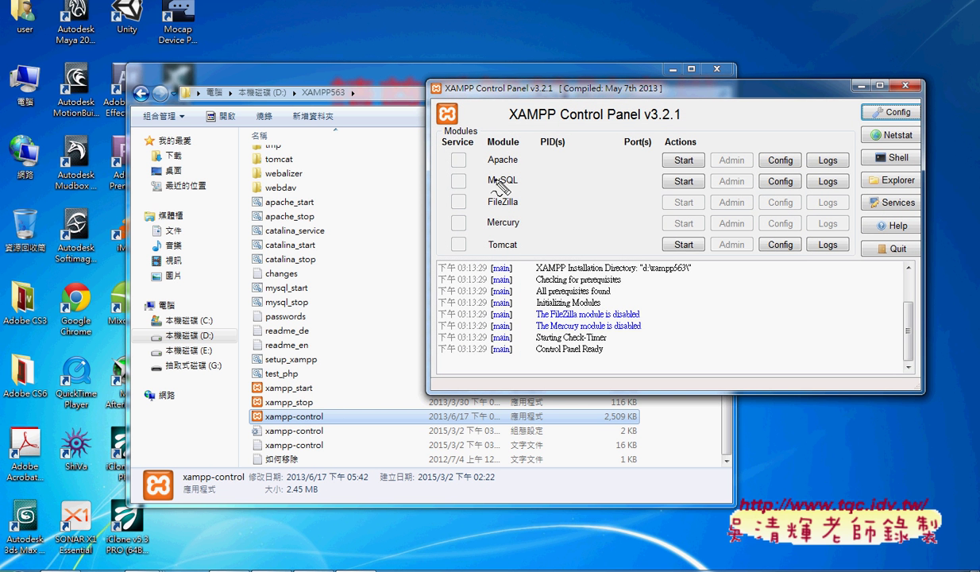
pyautogui.moveTo(491, 166)
pyautogui.mouseDown()
pyautogui.moveTo(521, 166)
pyautogui.moveTo(508, 188)
pyautogui.moveTo(519, 188)
pyautogui.mouseUp()
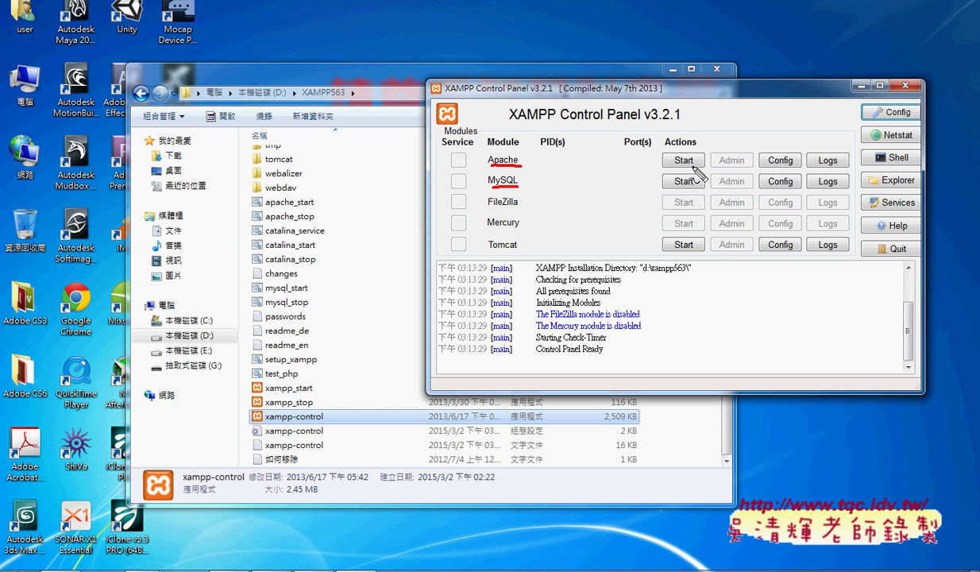
pyautogui.moveTo(667, 168)
pyautogui.mouseDown()
pyautogui.moveTo(682, 151)
pyautogui.moveTo(701, 159)
pyautogui.moveTo(677, 191)
pyautogui.moveTo(699, 179)
pyautogui.moveTo(702, 197)
pyautogui.mouseUp()
pyautogui.press('Escape')
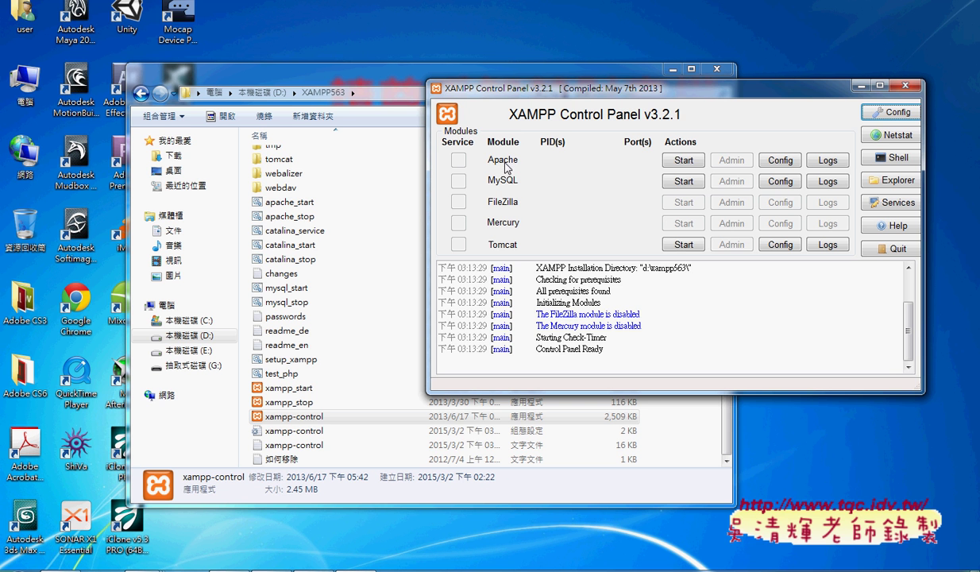
# - Start the Apache and MySQL modules, marking Apache's ports and the MySQL name in red between the two starts and clearing the marks
pyautogui.click(683, 160)
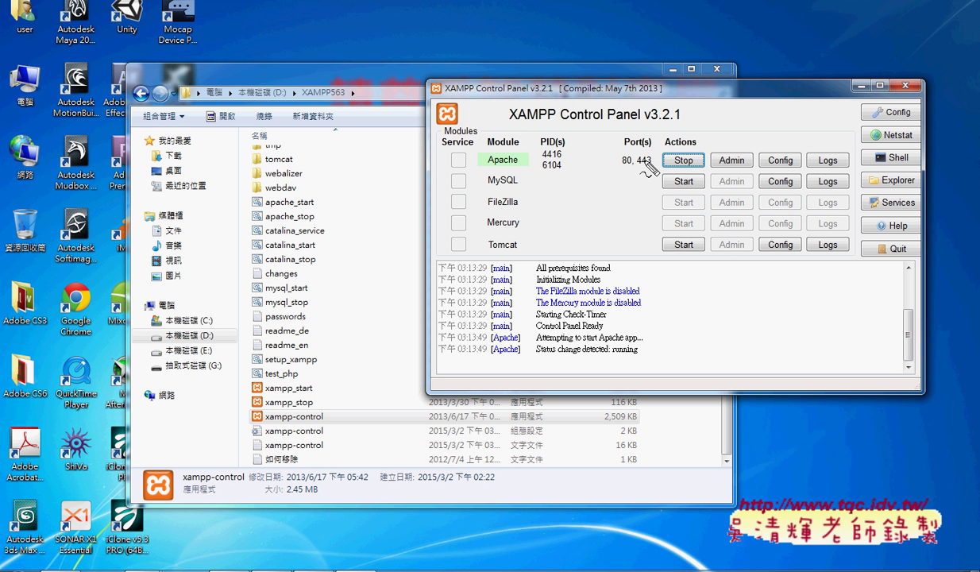
pyautogui.moveTo(622, 168); pyautogui.dragTo(649, 168)
pyautogui.moveTo(491, 190)
pyautogui.mouseDown()
pyautogui.moveTo(512, 197)
pyautogui.moveTo(517, 180)
pyautogui.moveTo(482, 171)
pyautogui.moveTo(481, 189)
pyautogui.moveTo(497, 193)
pyautogui.mouseUp()
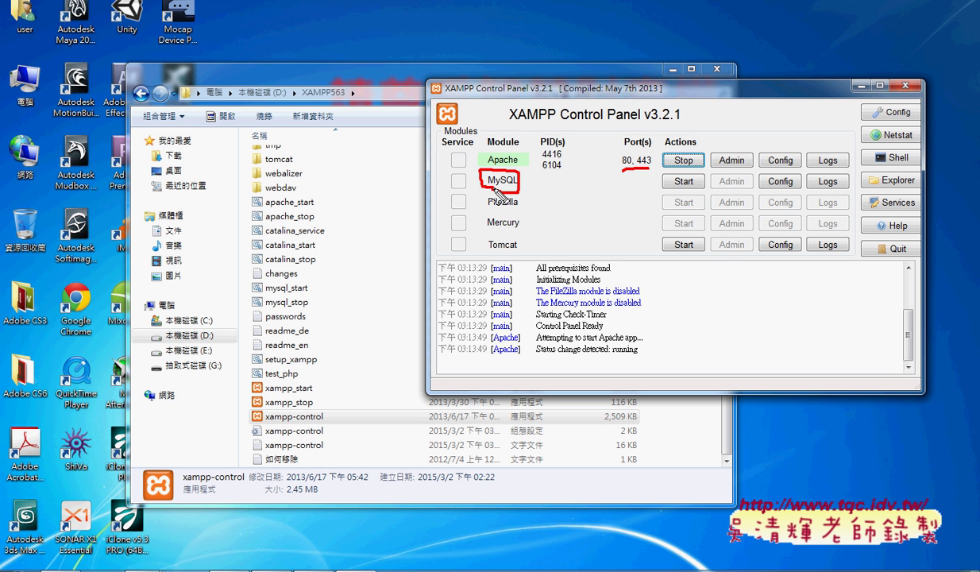
pyautogui.press('Escape')
pyautogui.click(681, 181)
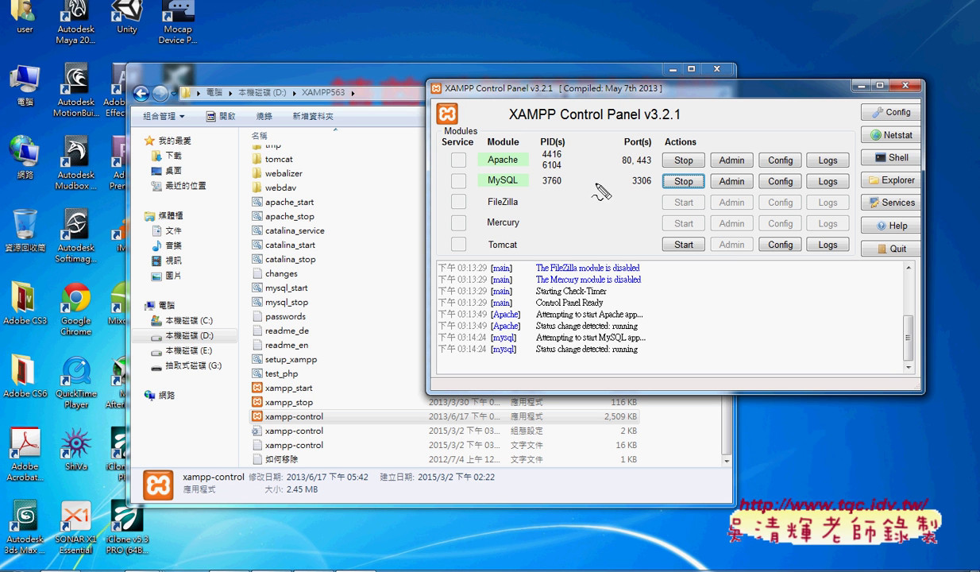
# - Annotate in red the sequence from XAMPP563 through setup_xampp and xampp-control to the control panel, boxing the Apache and MySQL rows and circling their Stop actions
pyautogui.moveTo(647, 191)
pyautogui.mouseDown()
pyautogui.moveTo(516, 191)
pyautogui.moveTo(461, 179)
pyautogui.moveTo(541, 145)
pyautogui.moveTo(656, 147)
pyautogui.moveTo(703, 161)
pyautogui.moveTo(706, 186)
pyautogui.moveTo(648, 191)
pyautogui.mouseUp()
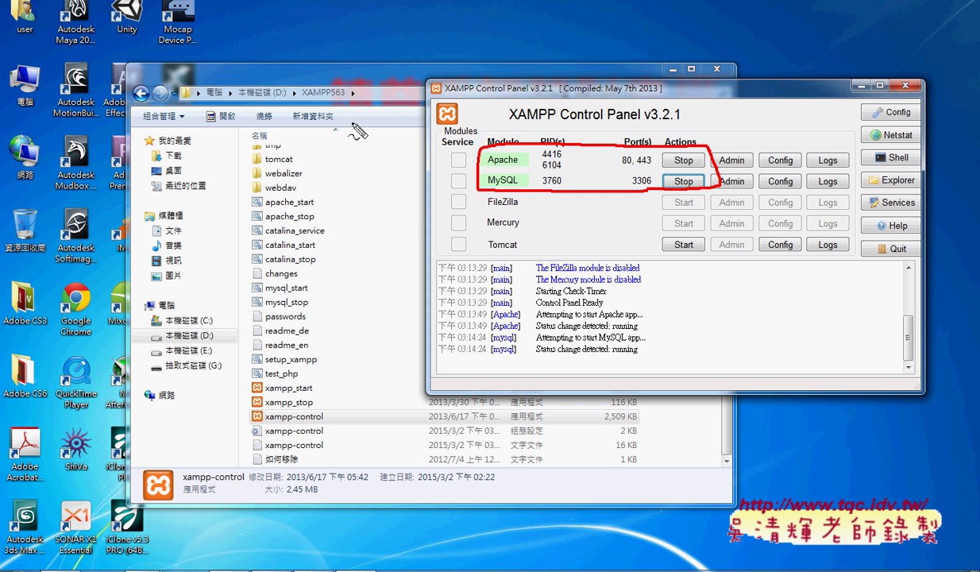
pyautogui.moveTo(342, 104)
pyautogui.mouseDown()
pyautogui.moveTo(296, 102)
pyautogui.moveTo(352, 86)
pyautogui.moveTo(302, 344)
pyautogui.moveTo(318, 312)
pyautogui.mouseUp()
pyautogui.moveTo(311, 371)
pyautogui.mouseDown()
pyautogui.moveTo(240, 367)
pyautogui.moveTo(253, 352)
pyautogui.moveTo(322, 357)
pyautogui.moveTo(312, 371)
pyautogui.mouseUp()
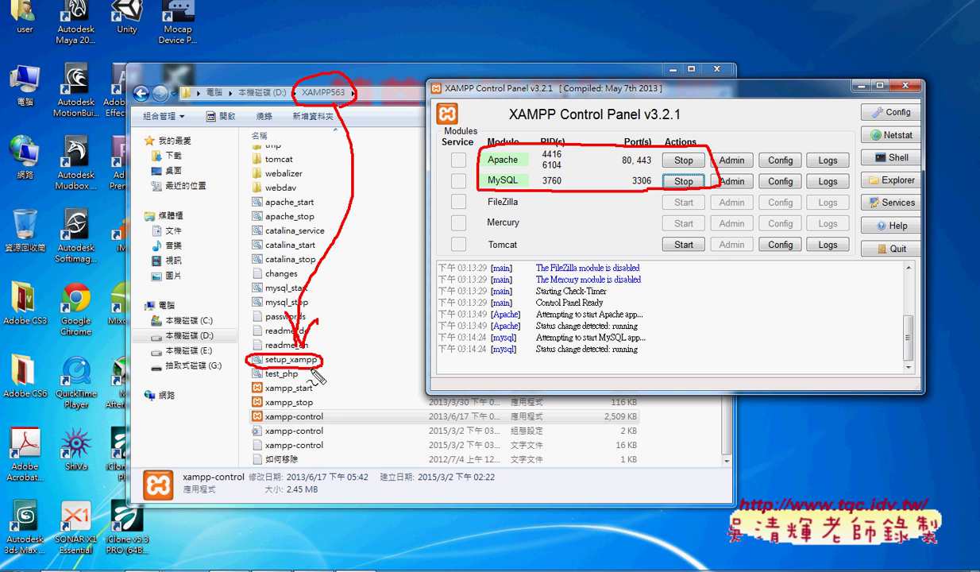
pyautogui.moveTo(306, 409)
pyautogui.mouseDown()
pyautogui.moveTo(286, 421)
pyautogui.moveTo(246, 414)
pyautogui.moveTo(326, 412)
pyautogui.moveTo(317, 425)
pyautogui.moveTo(370, 295)
pyautogui.moveTo(420, 206)
pyautogui.moveTo(429, 210)
pyautogui.moveTo(419, 208)
pyautogui.mouseUp()
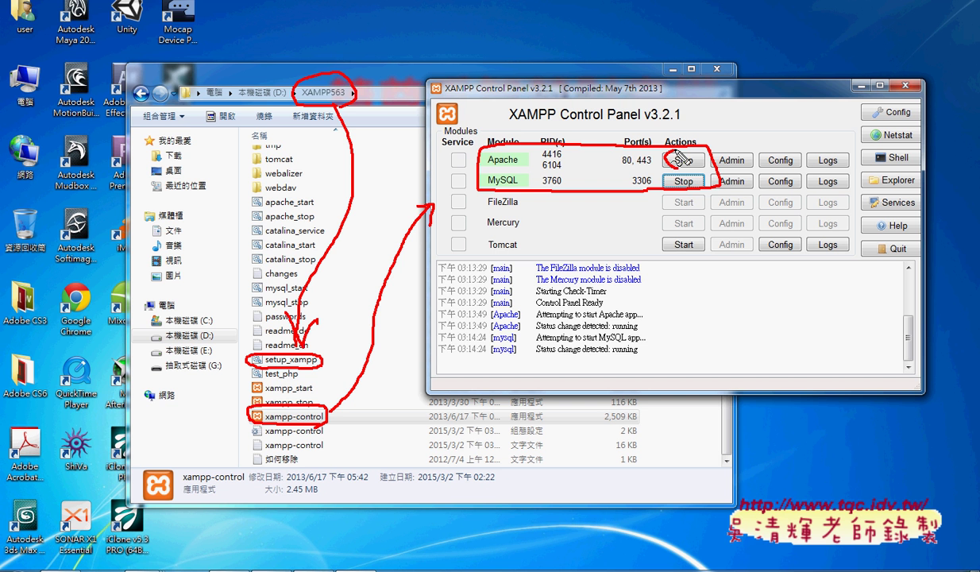
pyautogui.moveTo(677, 156)
pyautogui.mouseDown()
pyautogui.moveTo(692, 151)
pyautogui.moveTo(688, 192)
pyautogui.mouseUp()
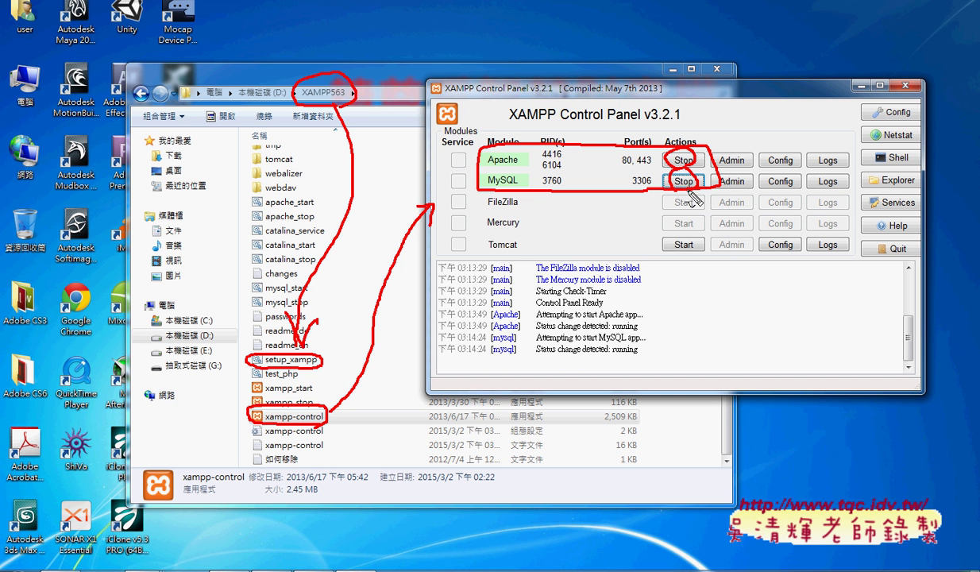